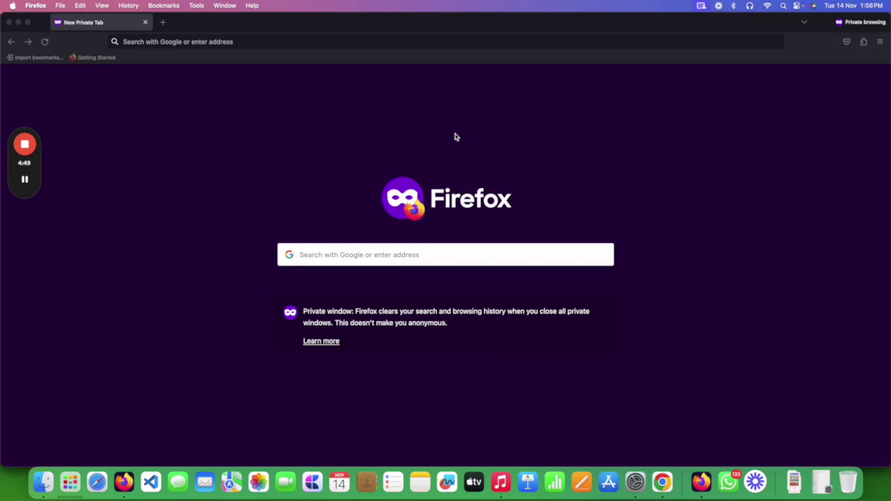
# Focus the Firefox private window and put the cursor in its 'Search with Google' box
pyautogui.click(449, 245)
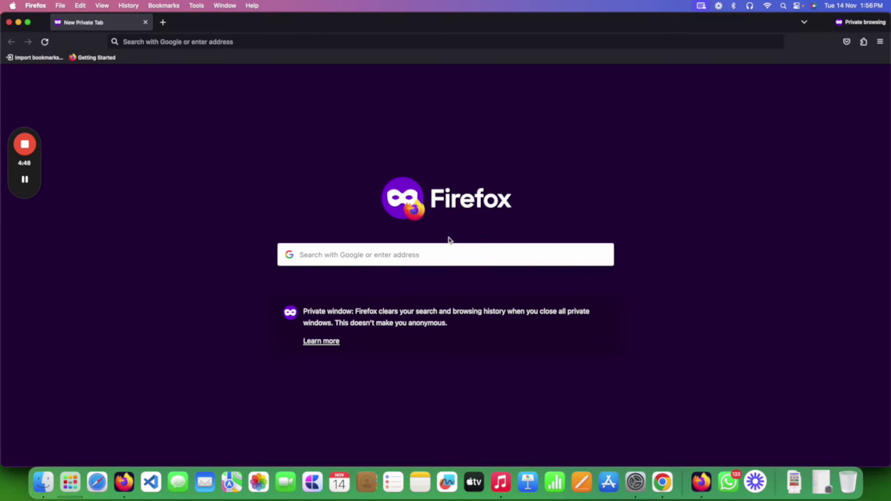
pyautogui.click(418, 253)
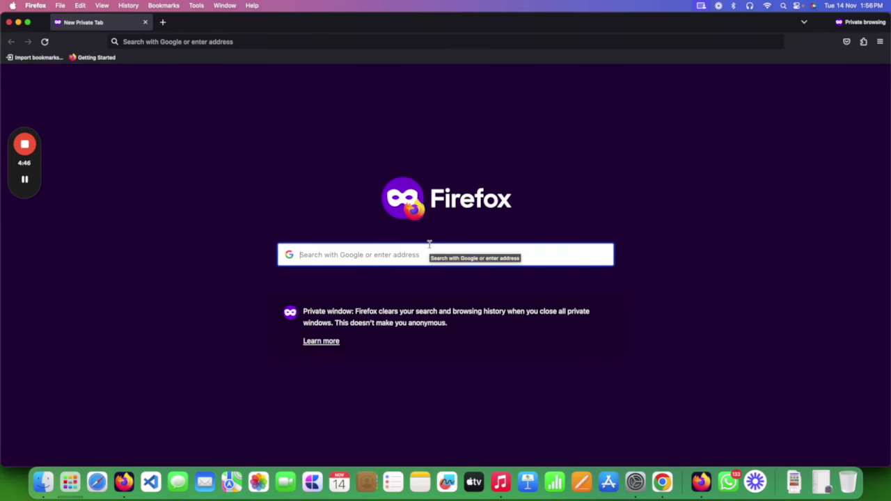
# Search Google for 'buy tshirt' and scroll through the sponsored T-shirt listings and shop results
pyautogui.write('buy tshirt')
pyautogui.press('Return')
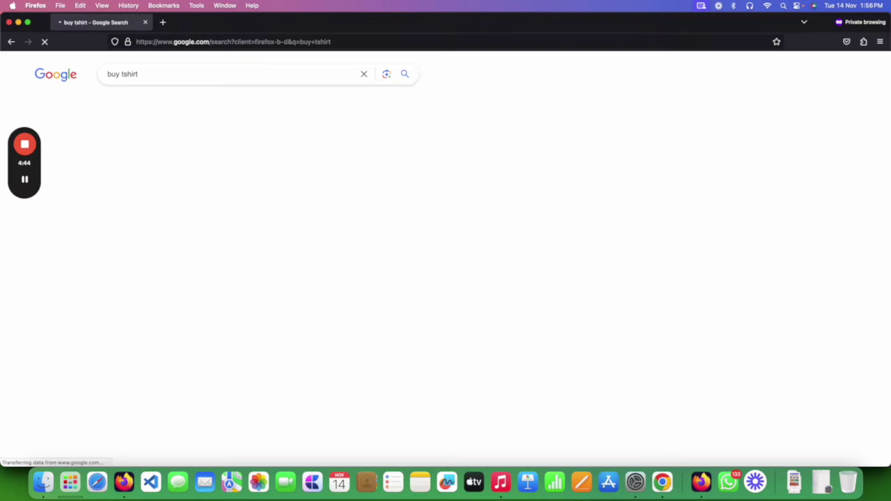
pyautogui.scroll(-1, 226, 175)
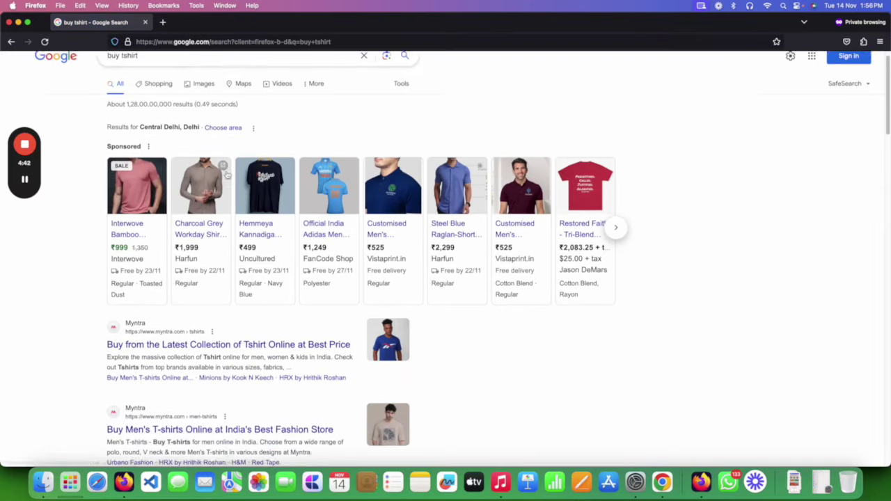
pyautogui.scroll(-3, 226, 175)
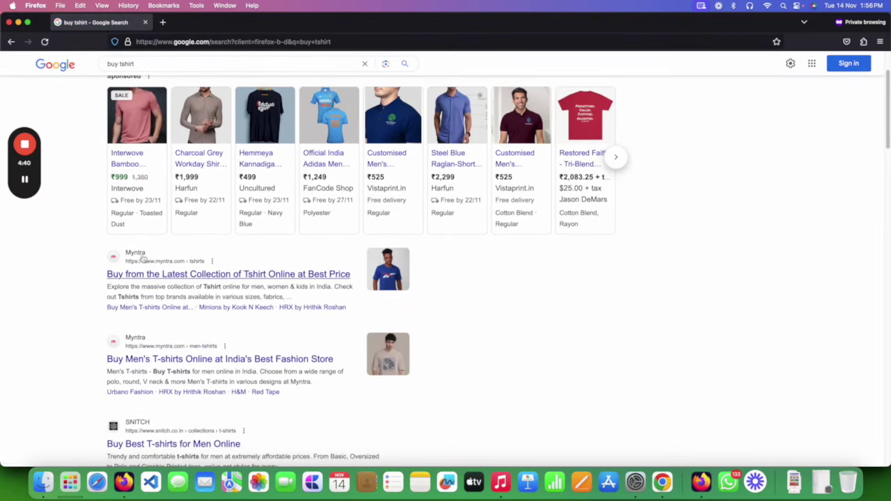
pyautogui.scroll(-2, 143, 286)
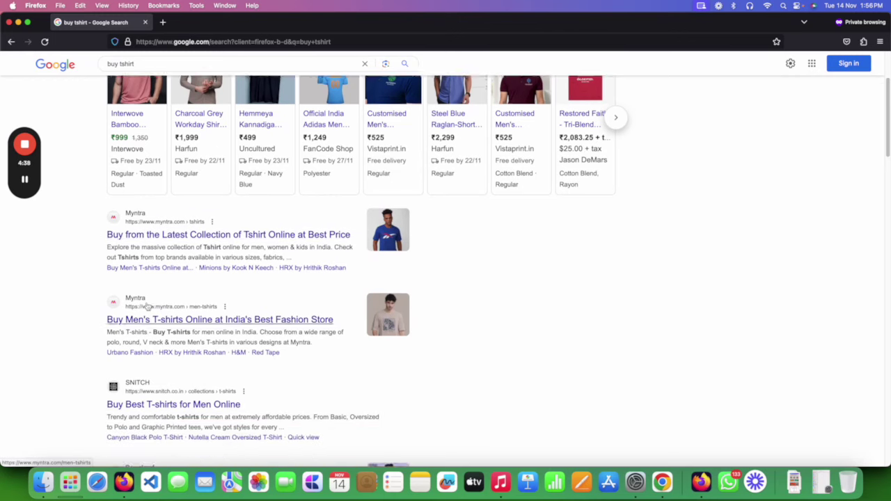
pyautogui.scroll(-10, 146, 307)
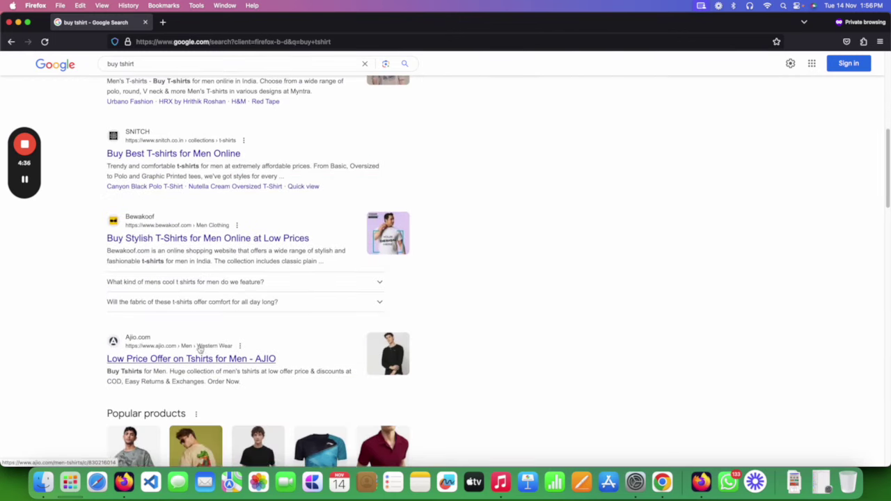
pyautogui.scroll(-4, 200, 350)
pyautogui.scroll(17, 207, 237)
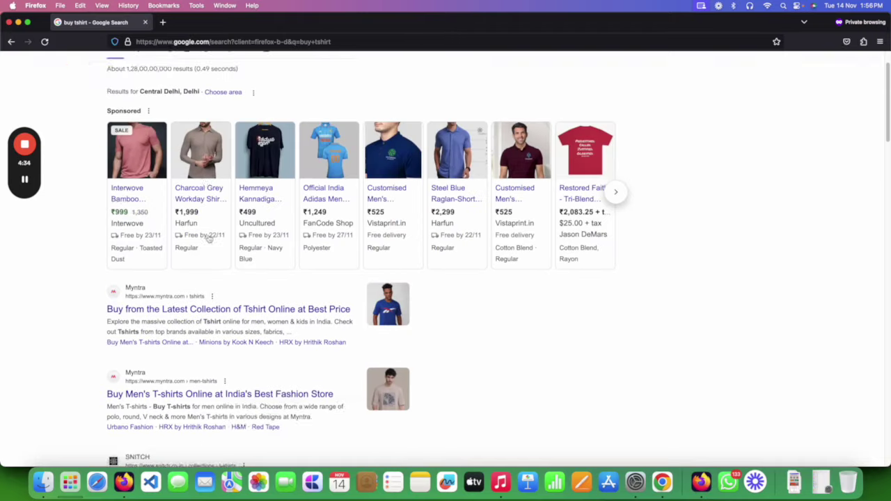
pyautogui.scroll(3, 209, 238)
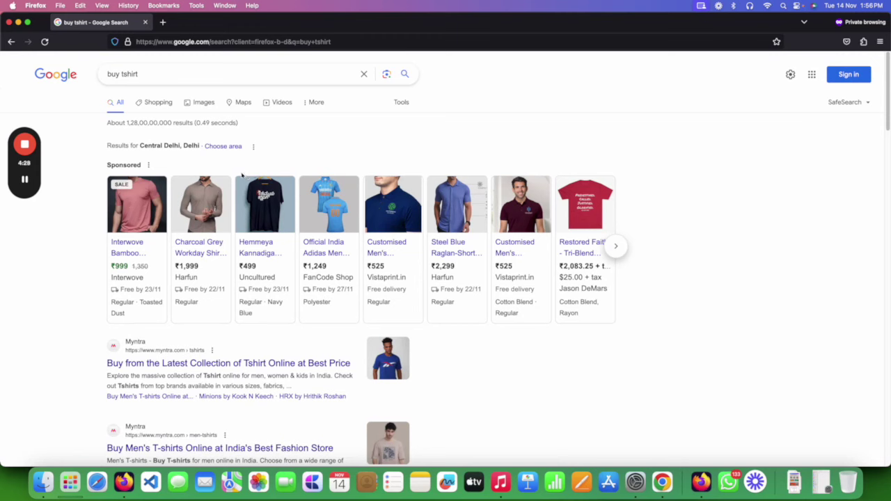
# Reselect the 'buy tshirt' query several times, dismissing its suggestion dropdown each time
pyautogui.moveTo(154, 75); pyautogui.dragTo(102, 73)
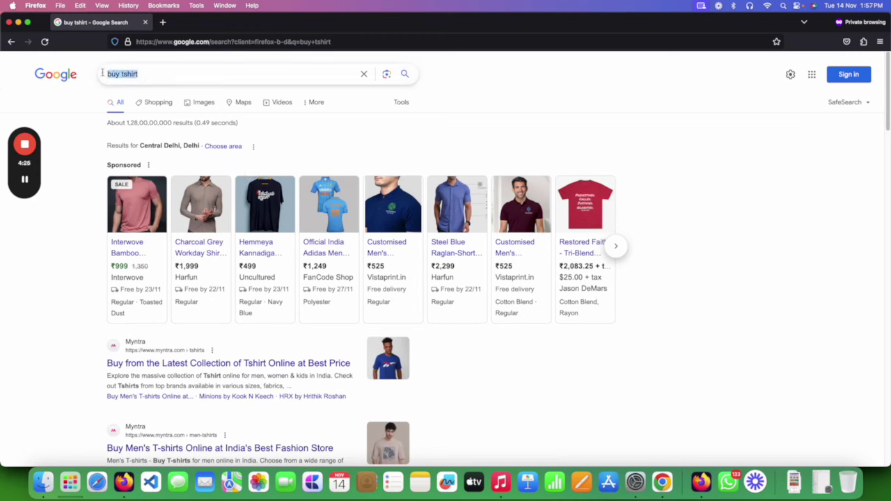
pyautogui.click(53, 110)
pyautogui.click(153, 78)
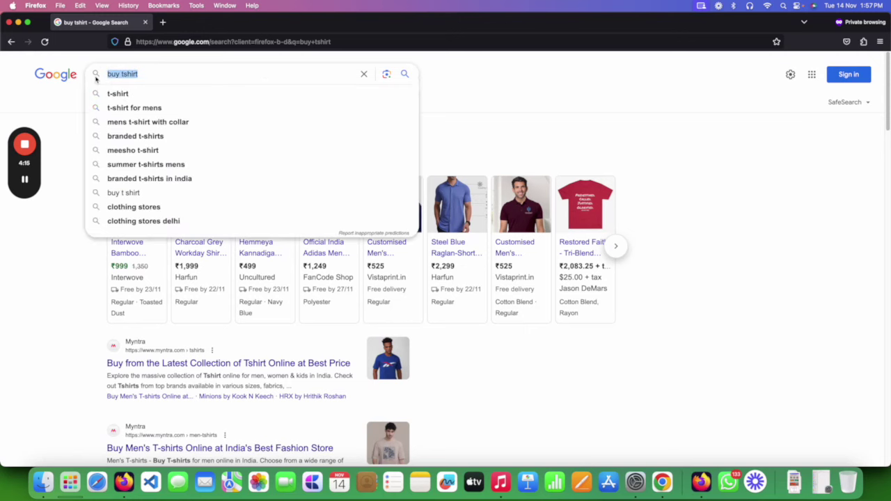
pyautogui.click(60, 103)
pyautogui.click(134, 75)
pyautogui.click(62, 119)
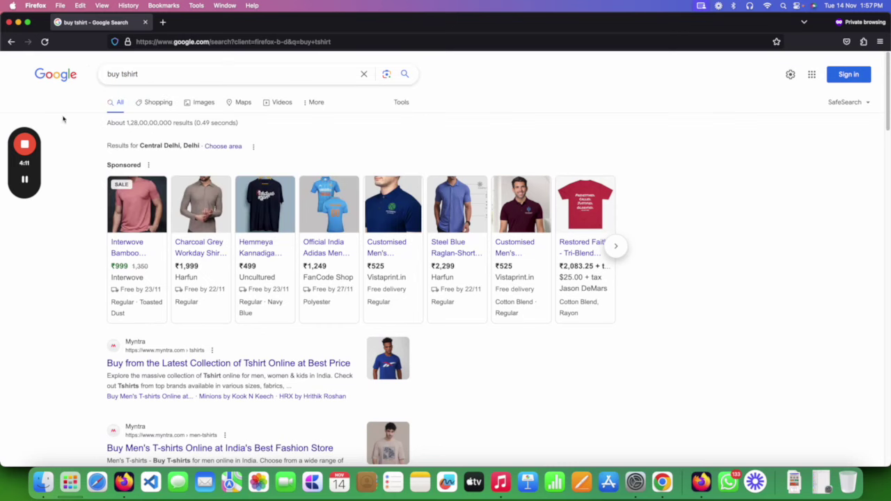
pyautogui.scroll(-3, 146, 235)
pyautogui.scroll(2, 179, 239)
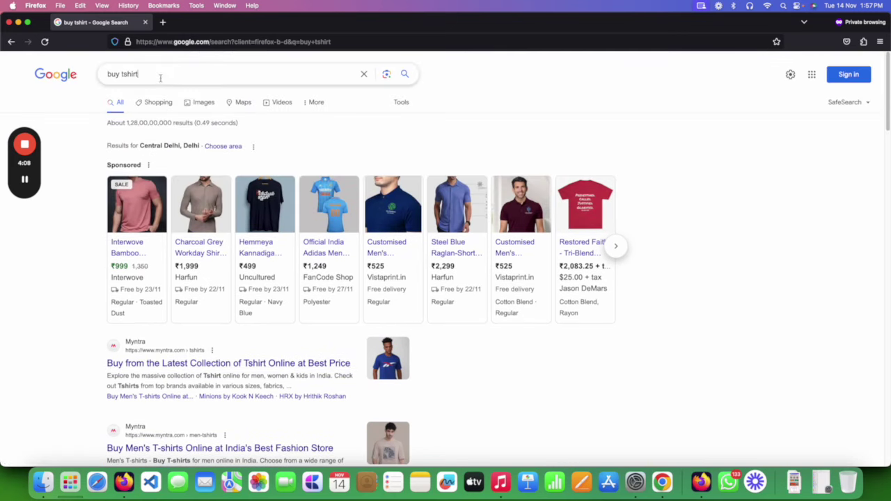
pyautogui.click(161, 77)
pyautogui.click(63, 132)
pyautogui.scroll(-3, 105, 219)
# Replace the query with the 'digital marketing course' suggestion and scroll its course ads and results
pyautogui.moveTo(103, 82); pyautogui.dragTo(132, 74)
pyautogui.write('Digital mark')
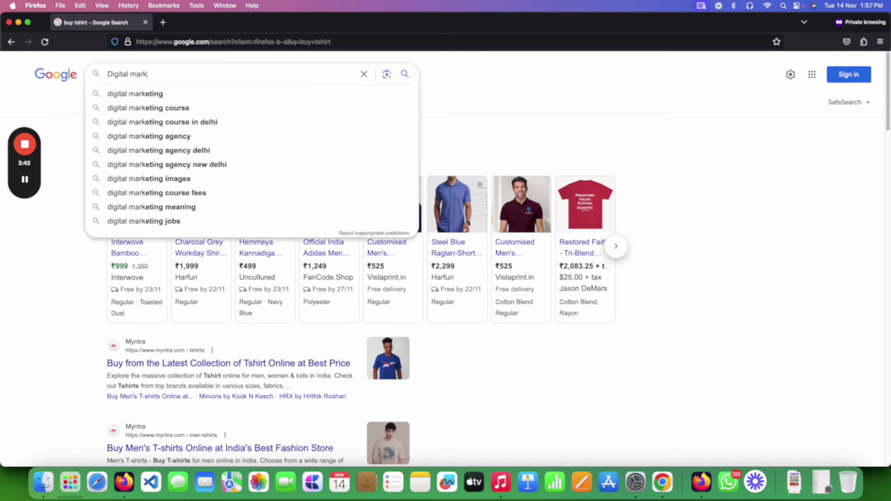
pyautogui.press('Down')
pyautogui.press('Down')
pyautogui.press('Return')
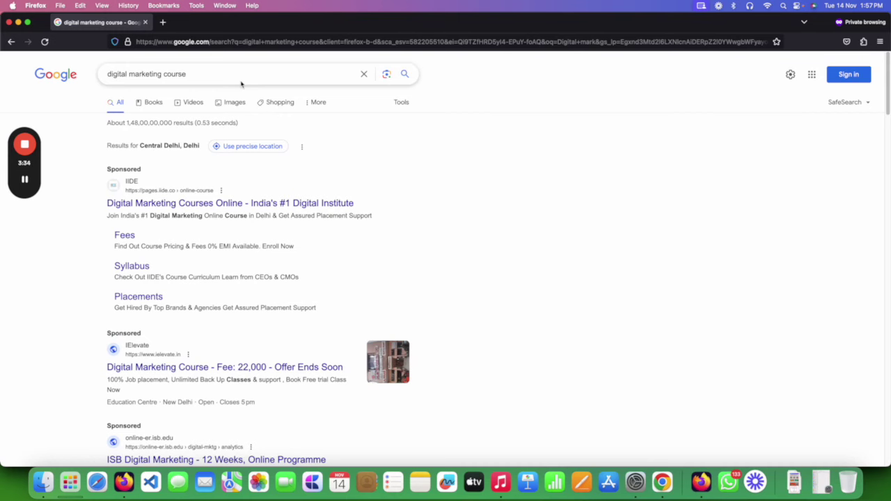
pyautogui.scroll(-2, 148, 186)
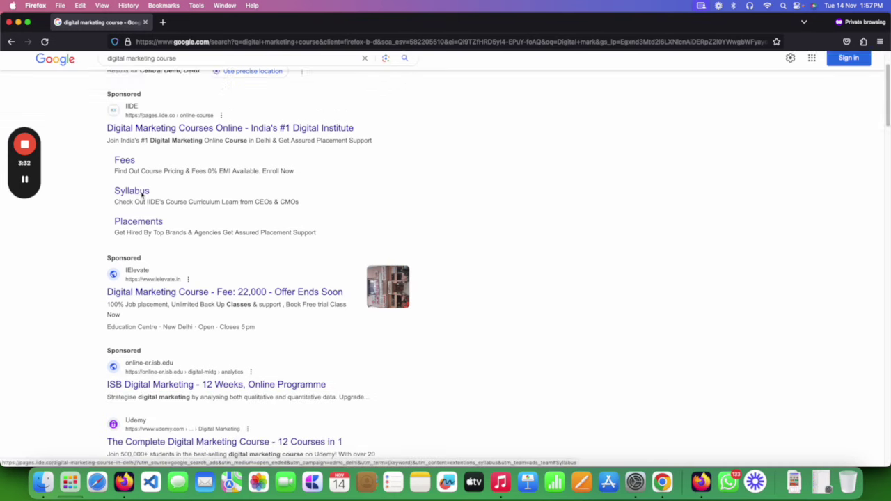
pyautogui.scroll(2, 142, 195)
pyautogui.scroll(-7, 174, 227)
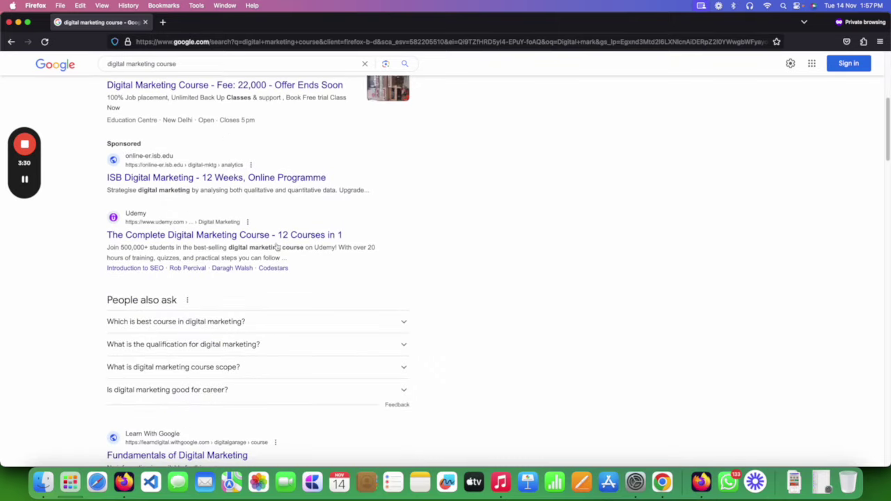
pyautogui.scroll(8, 199, 162)
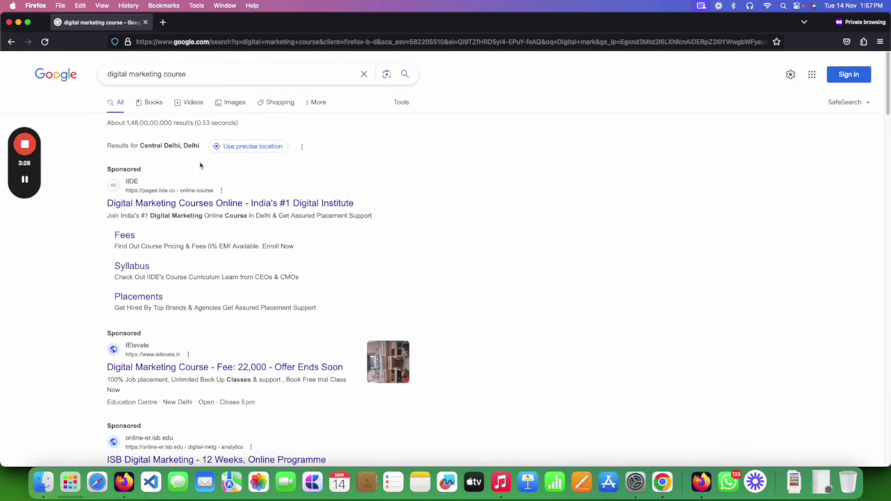
# Scroll down to the related searches for 'digital marketing course' and briefly highlight them
pyautogui.click(136, 83)
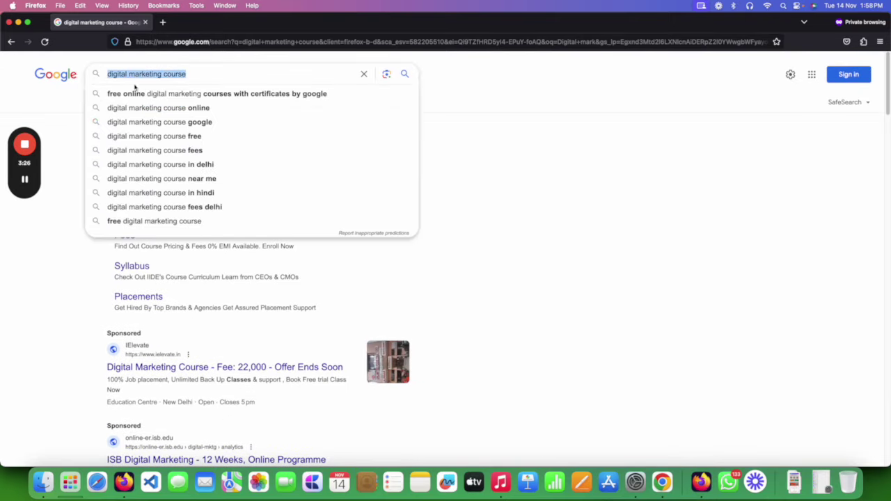
pyautogui.click(73, 251)
pyautogui.scroll(-15, 340, 243)
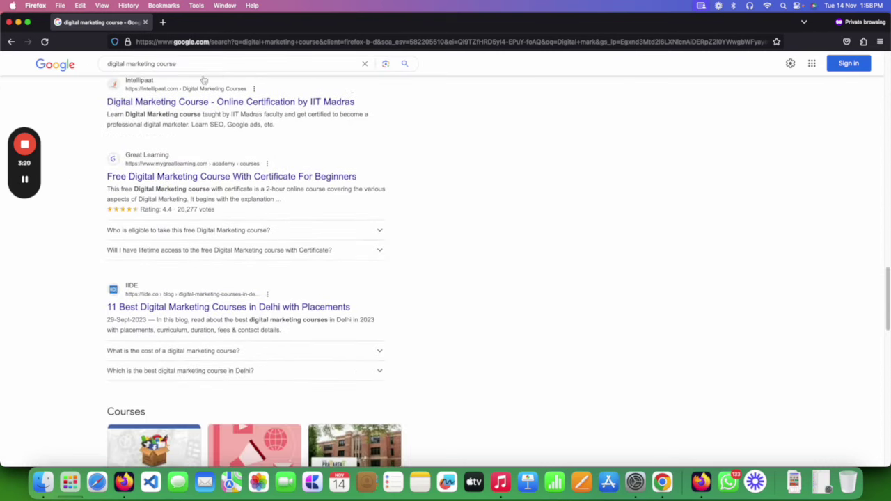
pyautogui.scroll(-15, 171, 174)
pyautogui.scroll(-3, 190, 180)
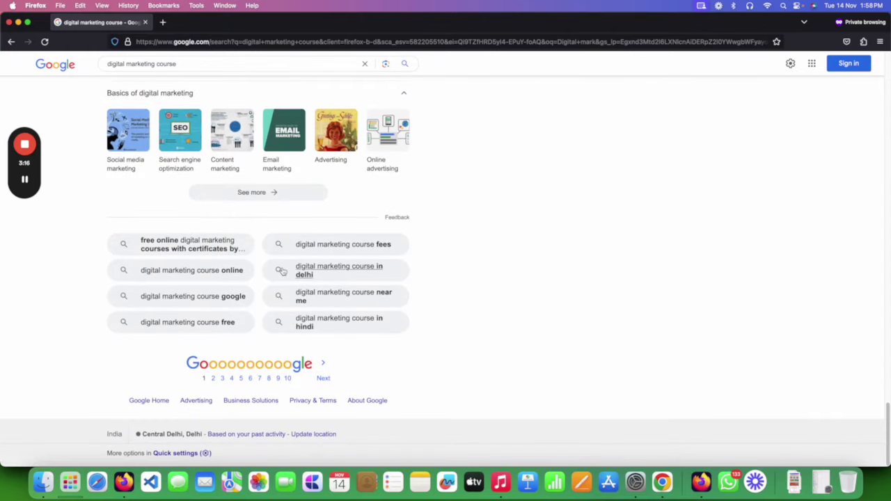
pyautogui.moveTo(123, 241); pyautogui.dragTo(429, 340)
pyautogui.click(429, 340)
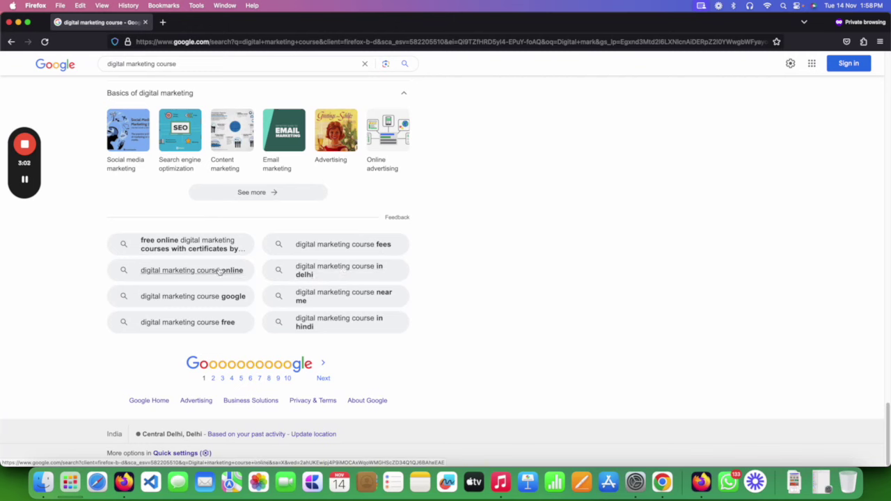
# Trim the query to 'digital marketing', adding then removing a leading quote, and close the suggestions
pyautogui.click(181, 64)
pyautogui.press('super+a')
pyautogui.moveTo(188, 245); pyautogui.dragTo(348, 303)
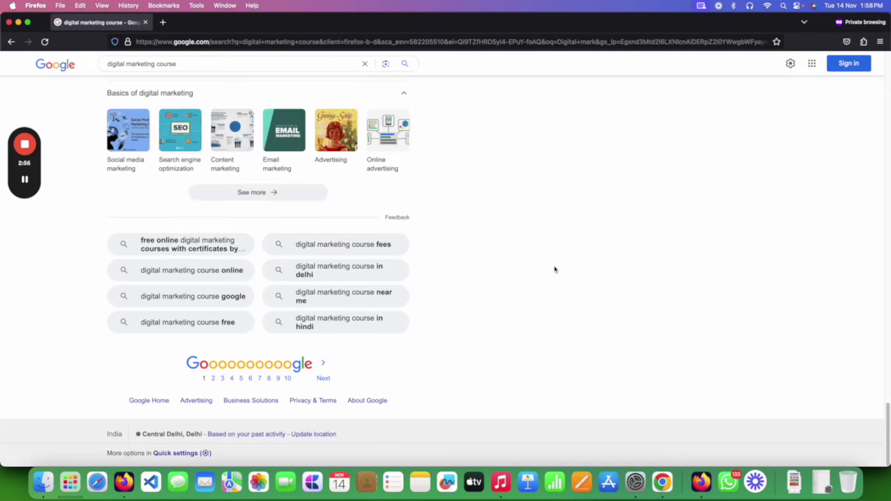
pyautogui.click(187, 63)
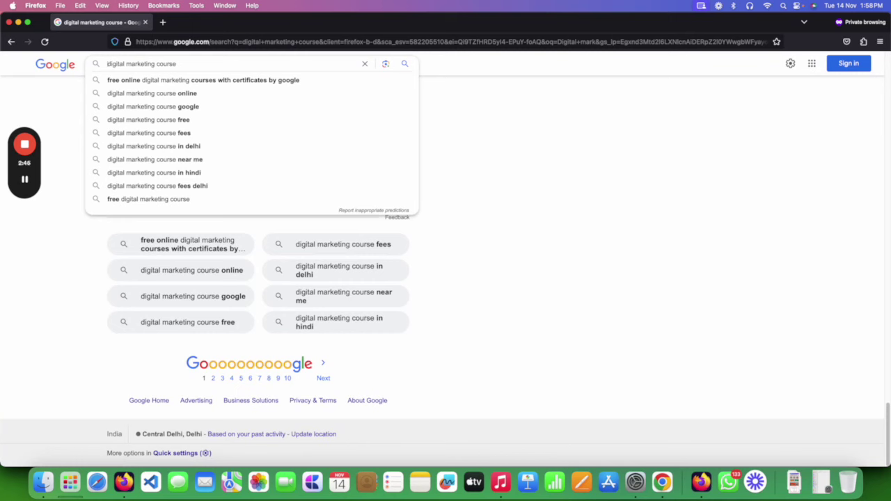
pyautogui.write('"')
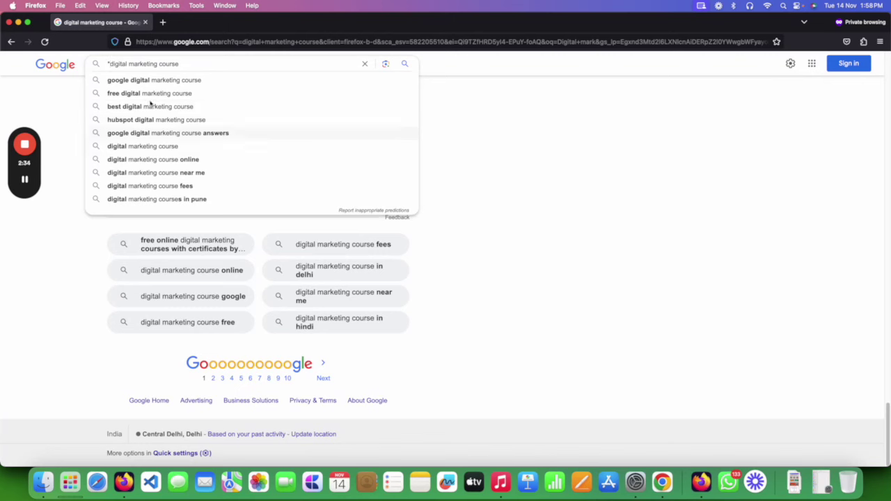
pyautogui.click(109, 63)
pyautogui.press('BackSpace')
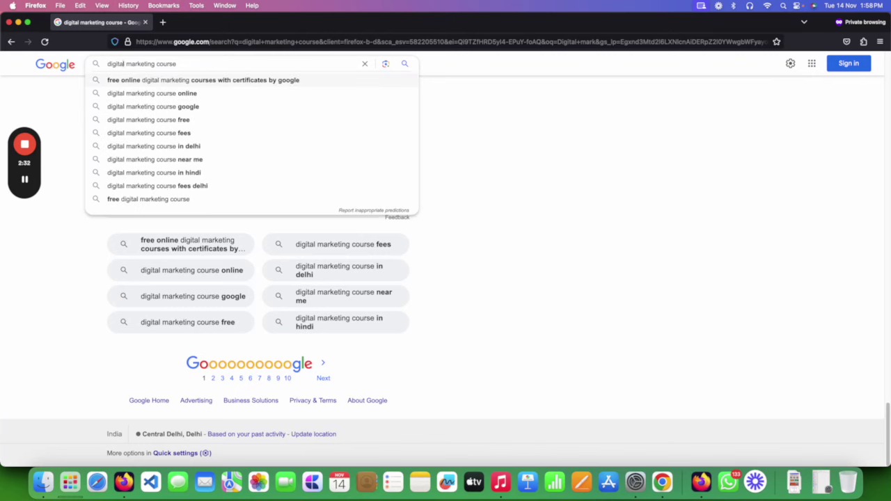
pyautogui.press('BackSpace')
pyautogui.press('BackSpace')
pyautogui.press('BackSpace')
pyautogui.press('BackSpace')
pyautogui.press('BackSpace')
pyautogui.press('BackSpace')
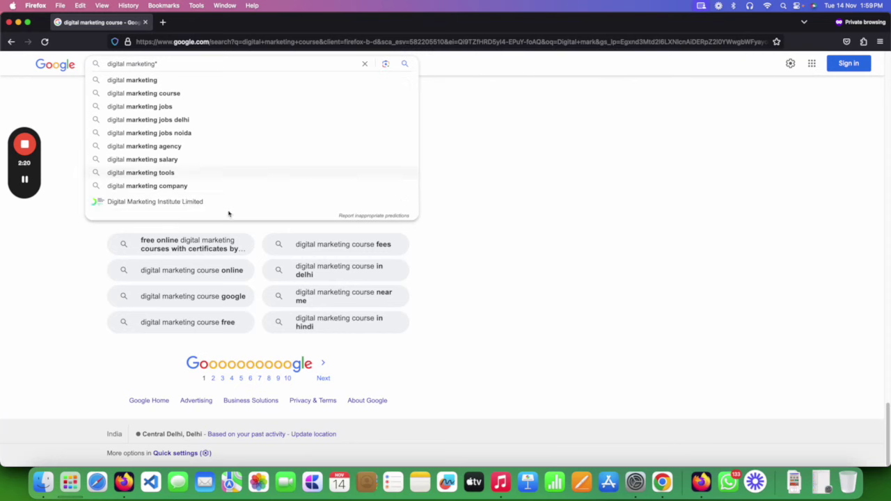
pyautogui.click(618, 357)
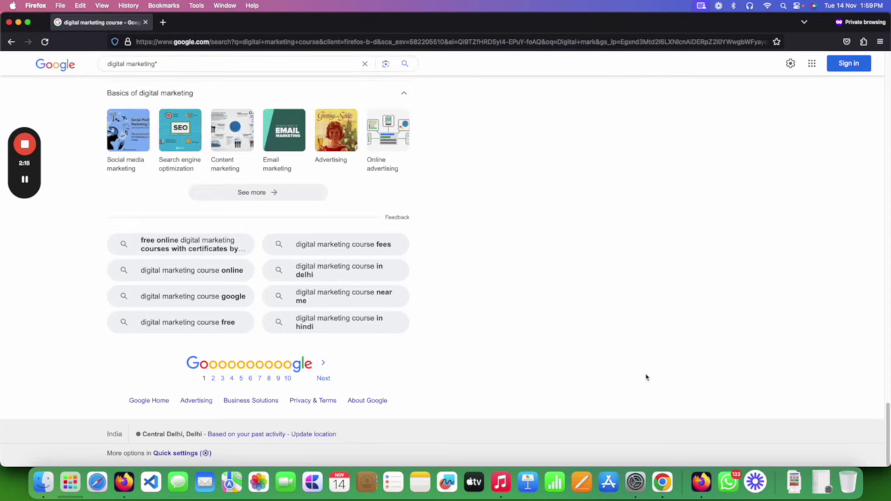
# Launch Google Chrome under the Work profile and shift its window slightly left
pyautogui.click(662, 482)
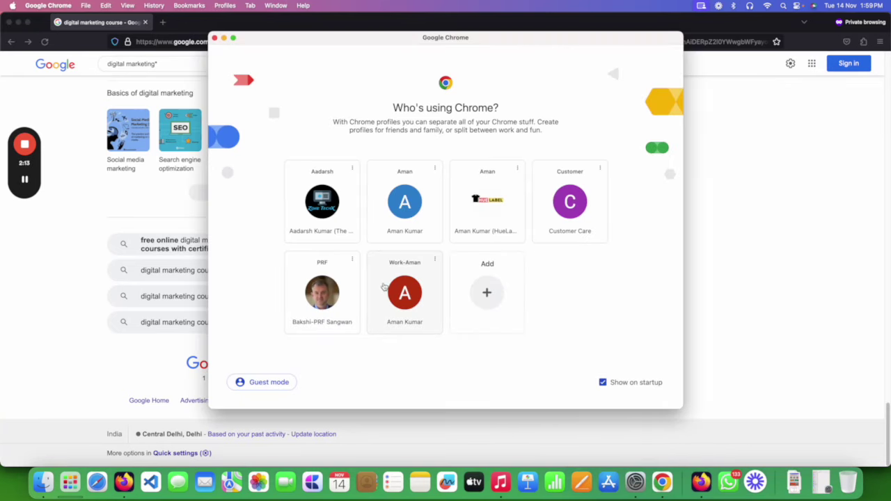
pyautogui.click(408, 300)
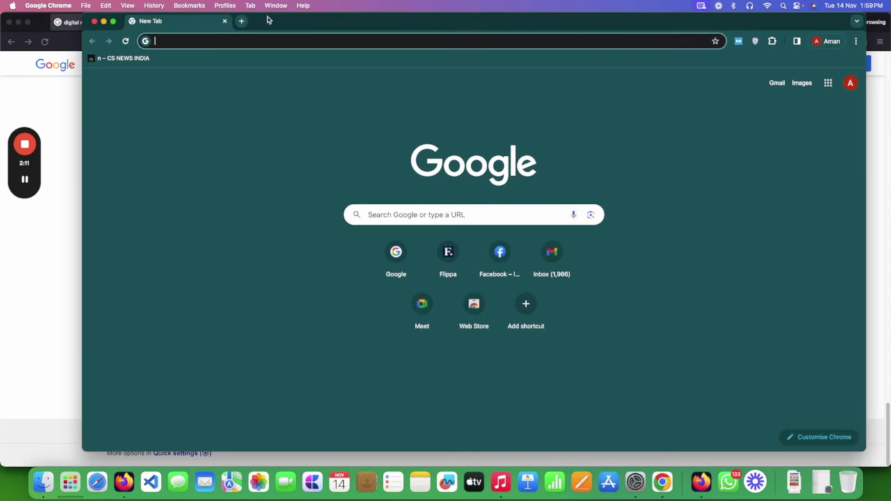
pyautogui.moveTo(268, 21); pyautogui.dragTo(225, 22)
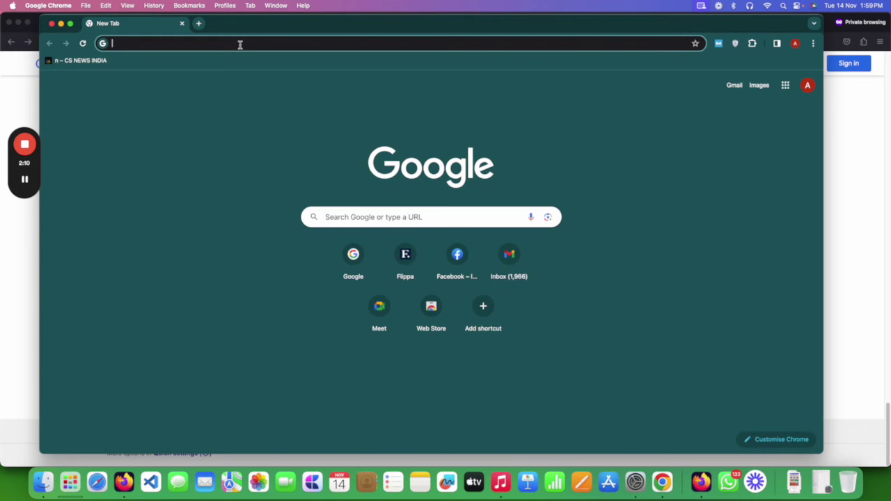
# Search Google for 'surfer seo extension' and open Keyword Surfer's page on surferseo.com
pyautogui.write('sufer seo ex')
pyautogui.press('Down')
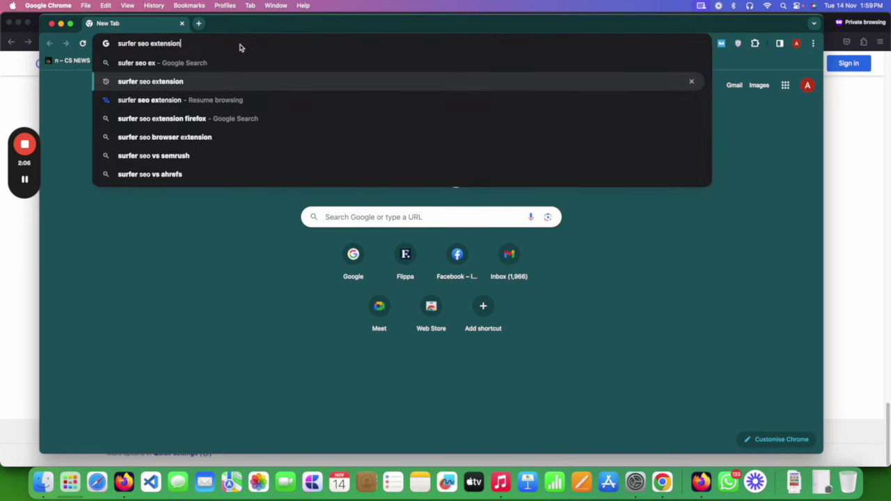
pyautogui.press('Return')
pyautogui.click(260, 167)
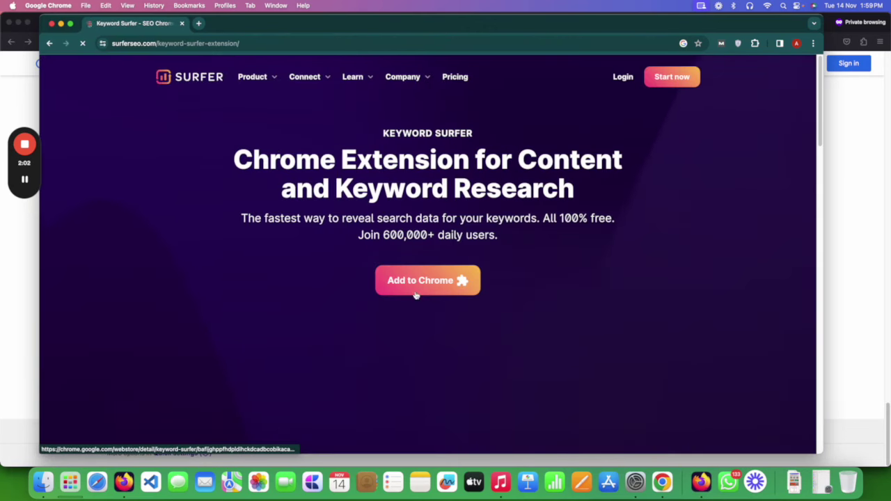
# Add Keyword Surfer to Chrome from its Chrome Web Store listing, then open a new tab
pyautogui.click(415, 281)
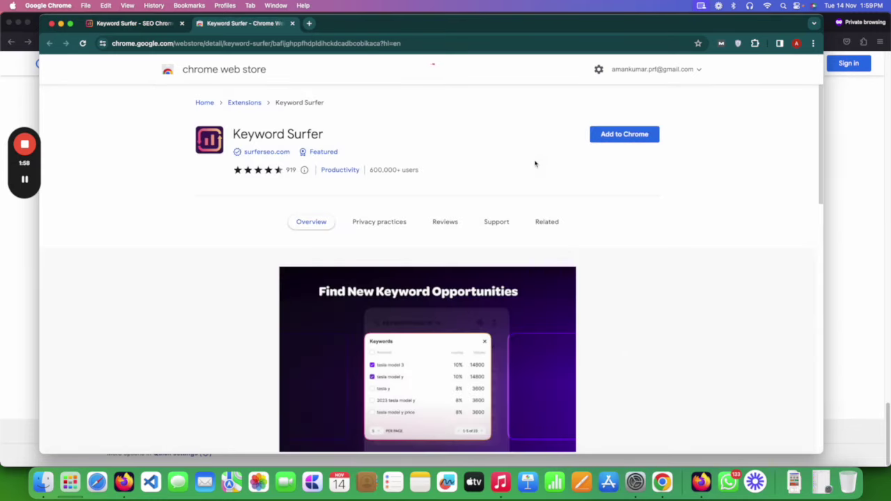
pyautogui.click(636, 138)
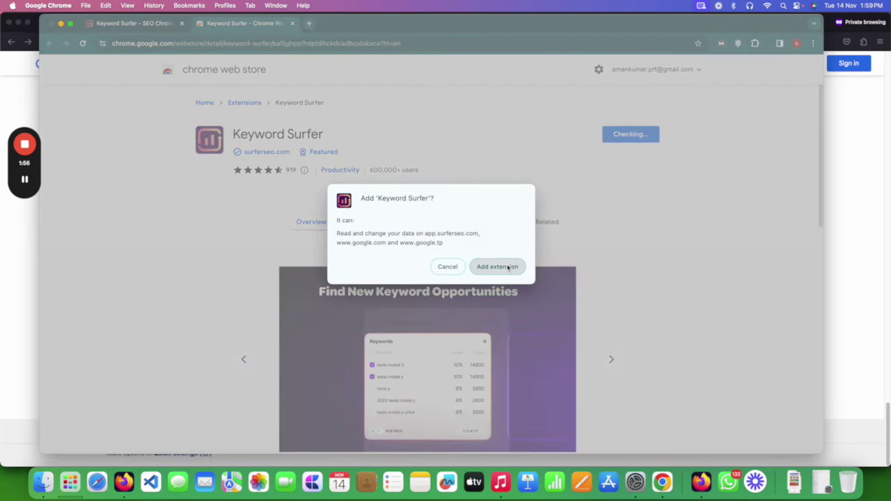
pyautogui.click(508, 265)
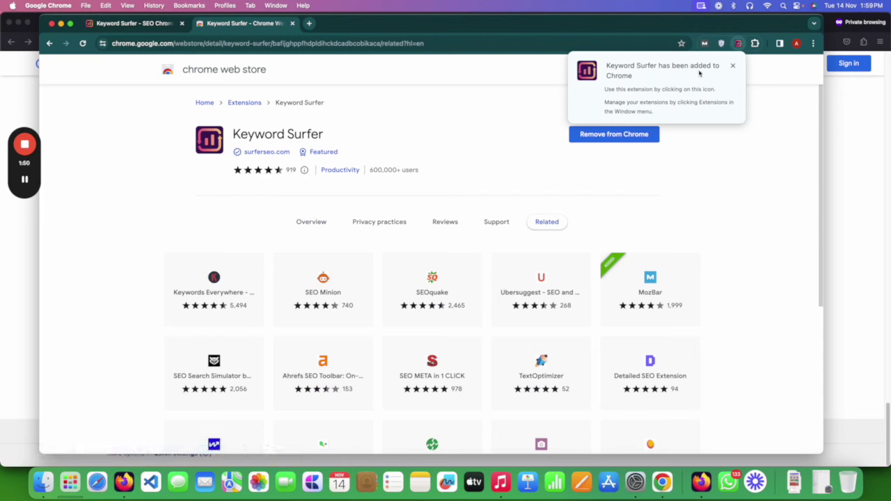
pyautogui.click(308, 25)
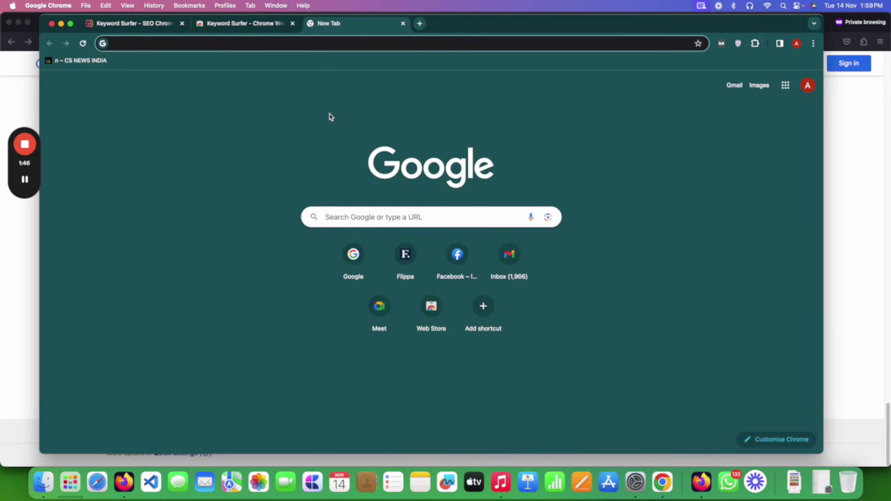
# Run the 'digital marketing course' Google search from the address-bar suggestion after typing 'Di'
pyautogui.write('Di')
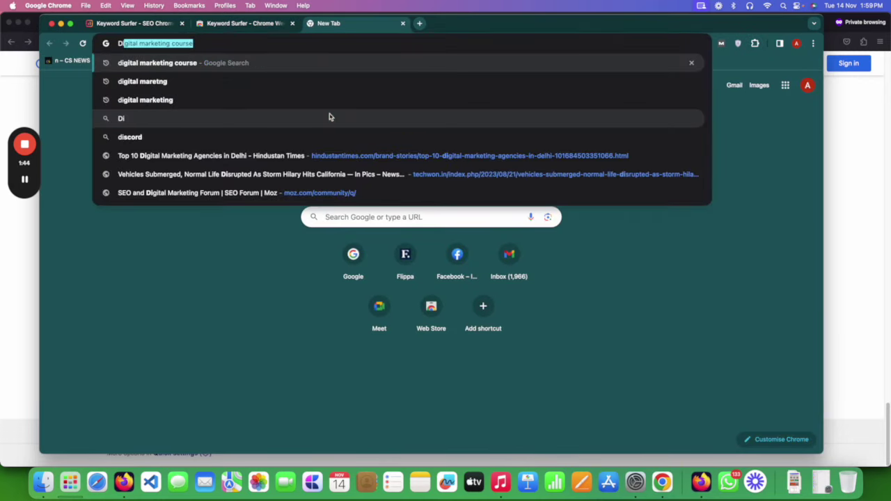
pyautogui.click(323, 70)
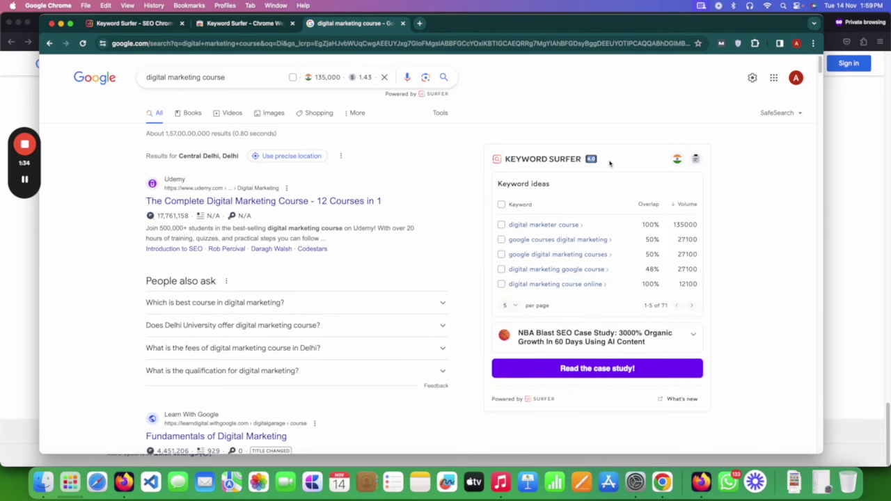
# Set the Keyword Surfer panel to 20 ideas per page, going via 10, and scroll the list
pyautogui.scroll(-2, 528, 227)
pyautogui.click(512, 227)
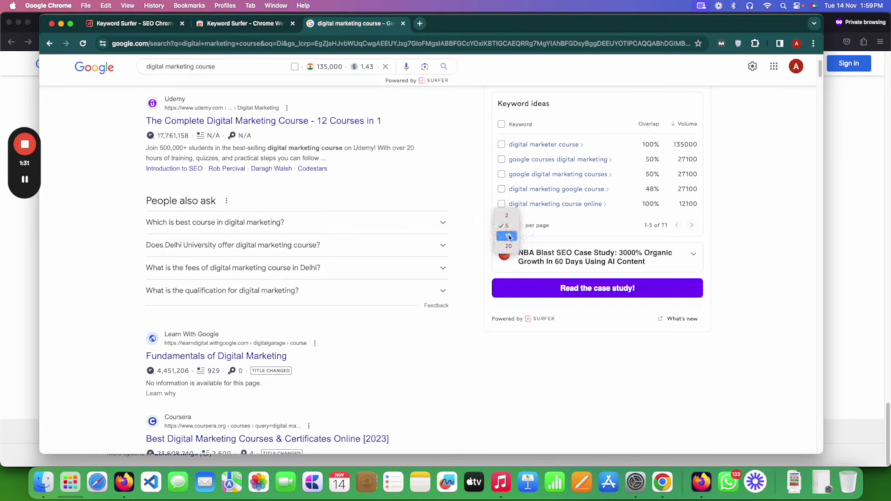
pyautogui.click(508, 237)
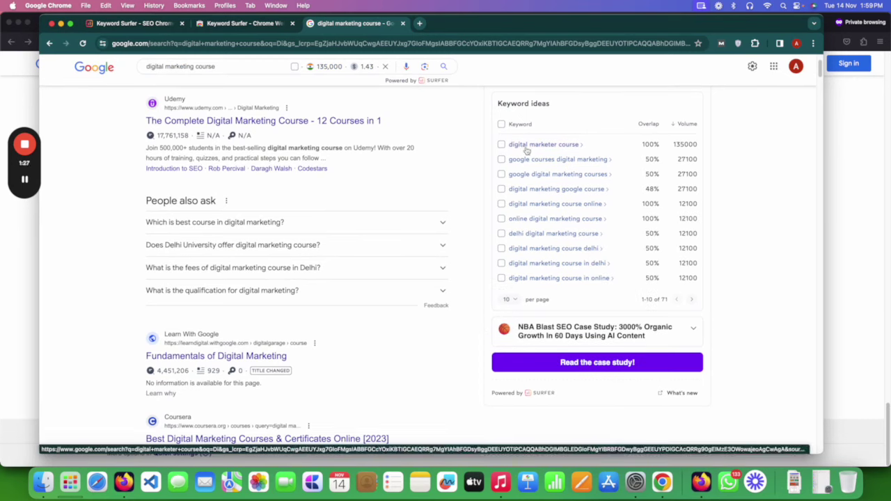
pyautogui.click(508, 300)
pyautogui.click(514, 313)
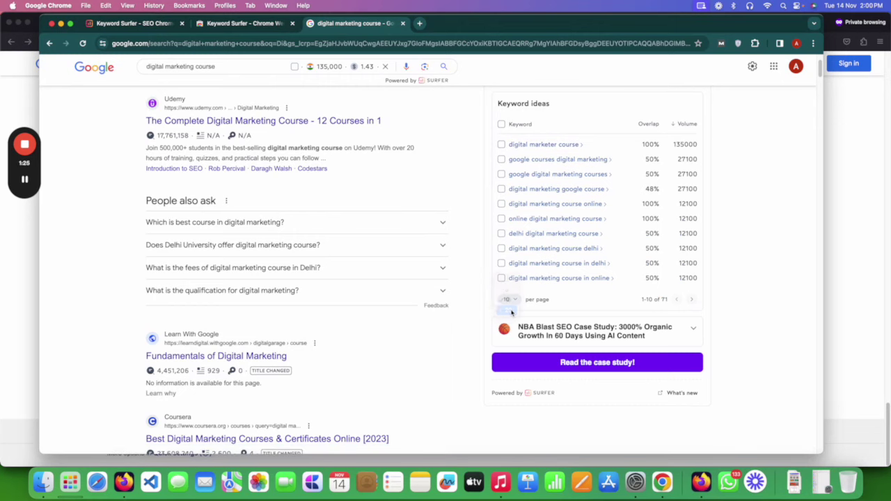
pyautogui.scroll(2, 523, 232)
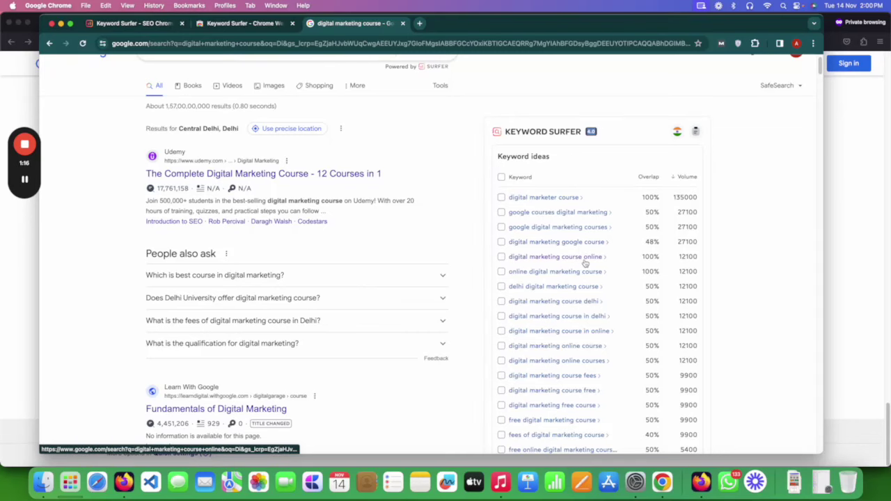
pyautogui.scroll(-1, 589, 262)
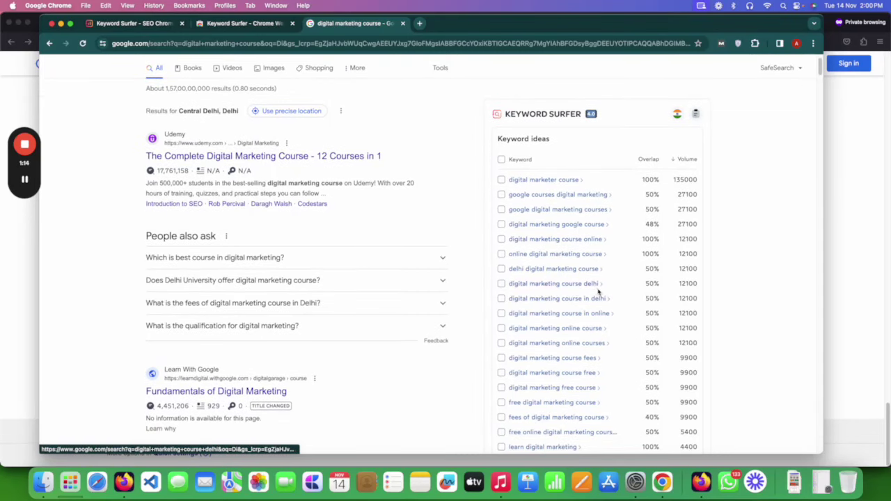
pyautogui.scroll(-3, 597, 292)
pyautogui.scroll(-2, 556, 336)
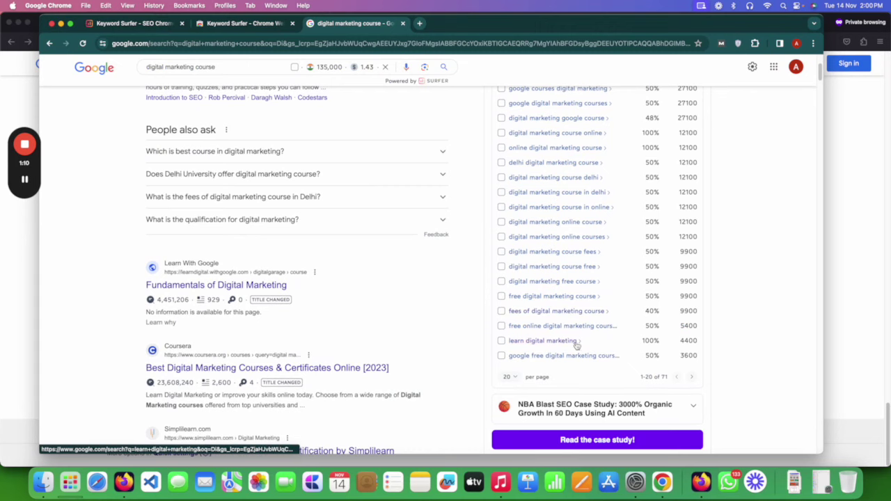
pyautogui.scroll(7, 587, 248)
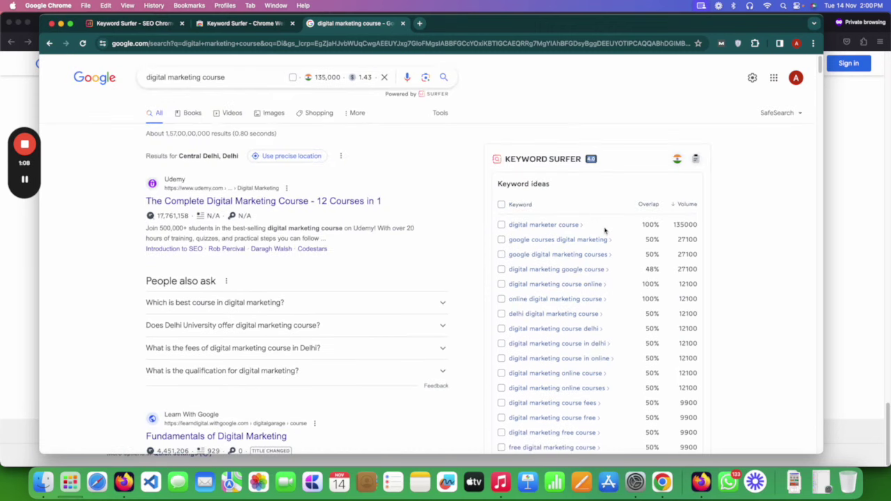